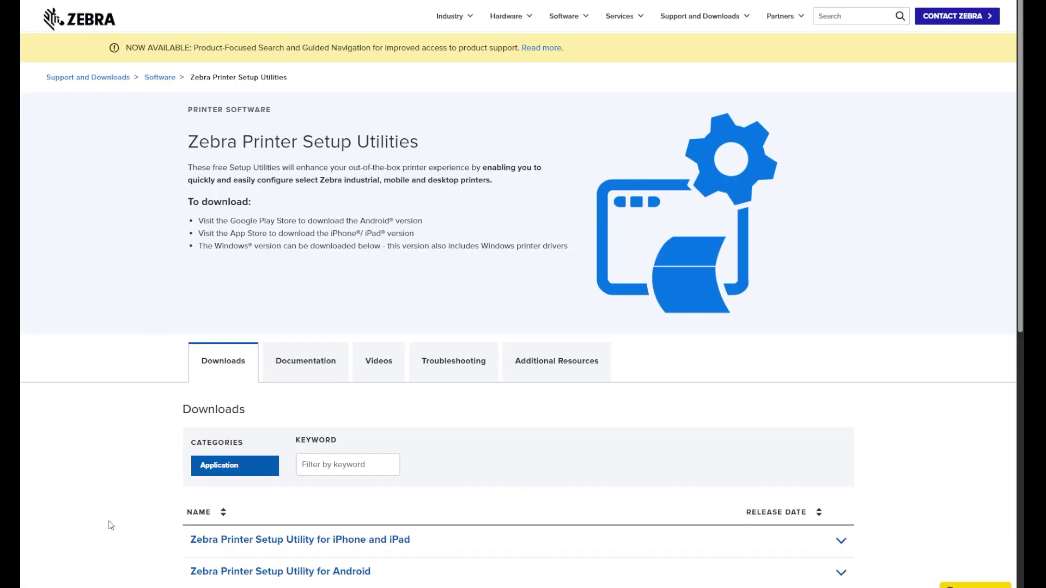
Download the Zebra Printer Setup Utilities for Windows installer (1.1.9.1326, 13 MB) to the desktop
{"action": "scroll", "coordinate": [112, 523], "scroll_direction": "down", "scroll_amount": 3}
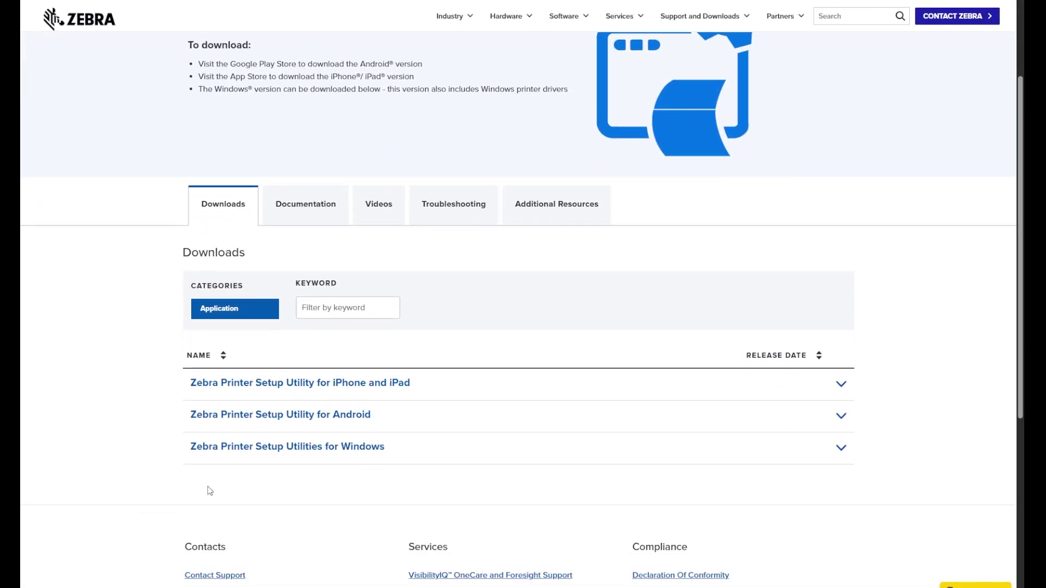
{"action": "left_click", "coordinate": [358, 453]}
{"action": "scroll", "coordinate": [626, 434], "scroll_direction": "down", "scroll_amount": 4}
{"action": "left_click", "coordinate": [801, 416]}
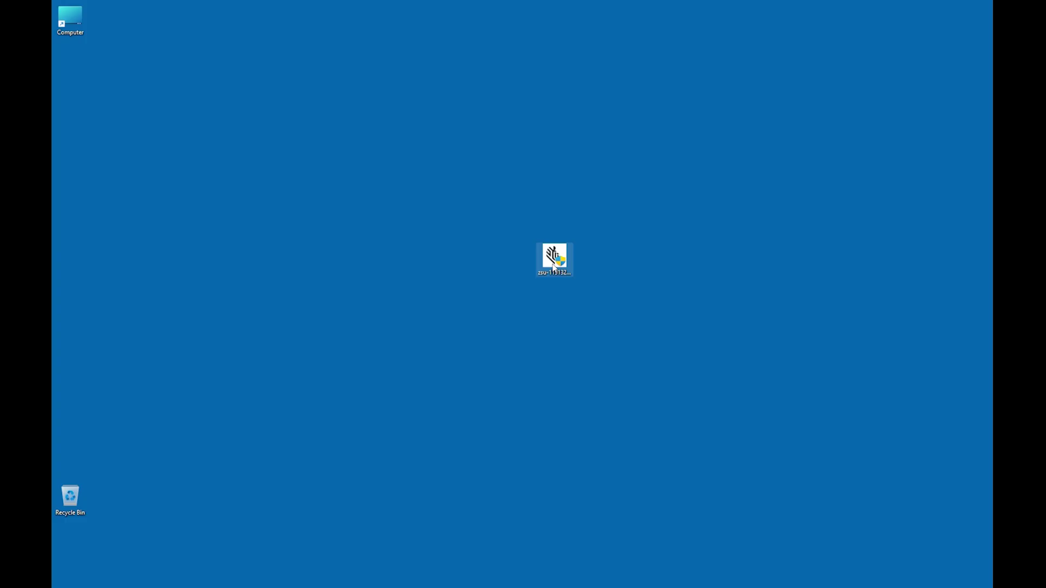
Run the installer as administrator, confirm 'I have read the information above', and finish setup
{"action": "right_click", "coordinate": [553, 268]}
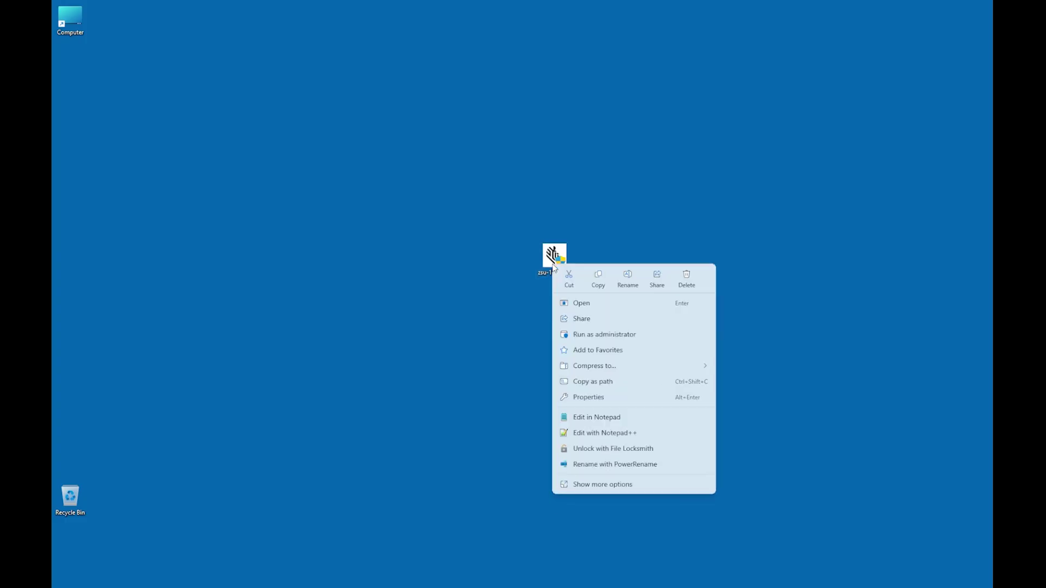
{"action": "left_click", "coordinate": [634, 336]}
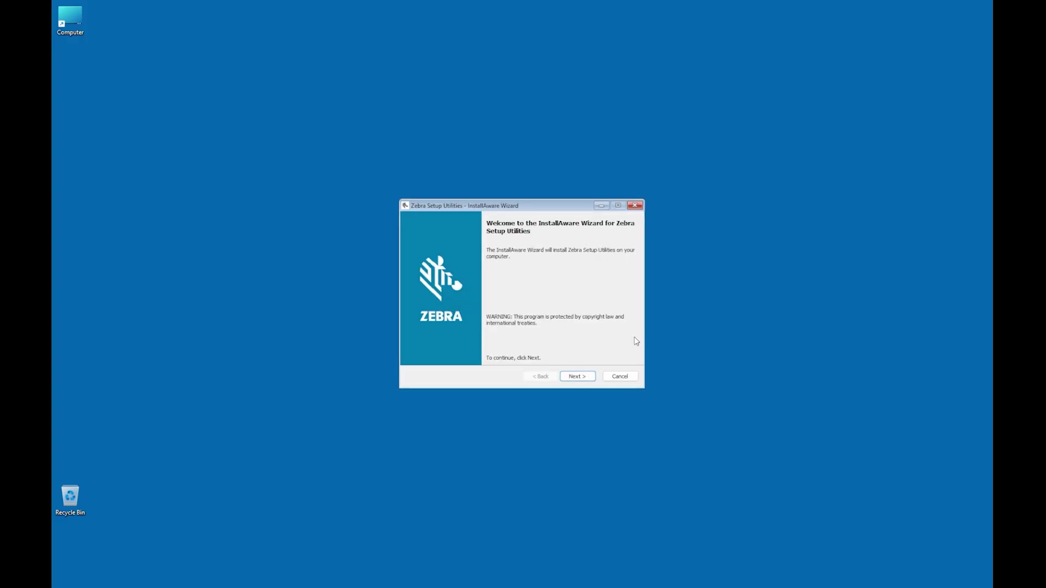
{"action": "left_click", "coordinate": [584, 377]}
{"action": "left_click", "coordinate": [577, 376]}
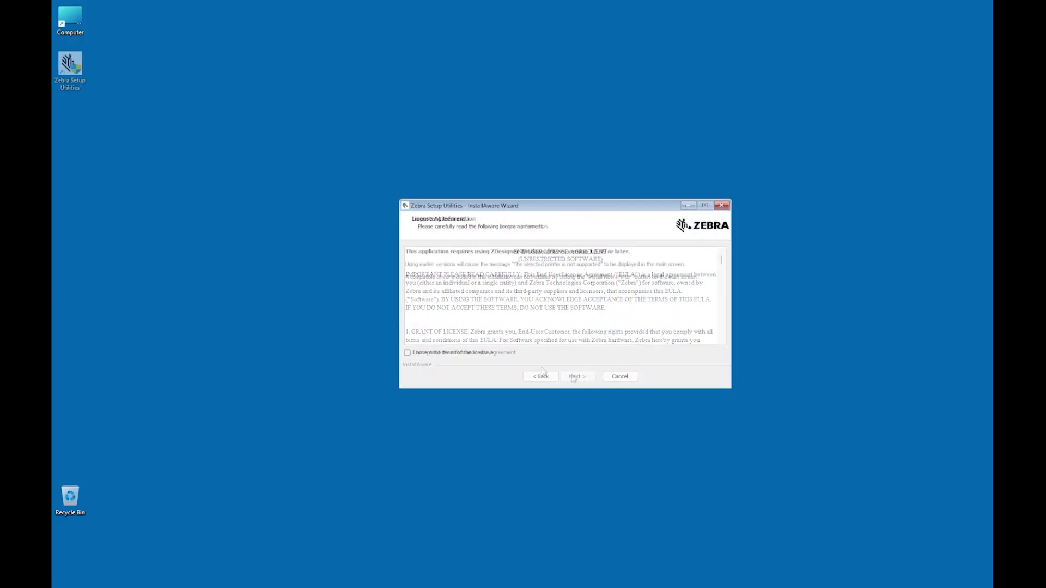
{"action": "left_click", "coordinate": [476, 354]}
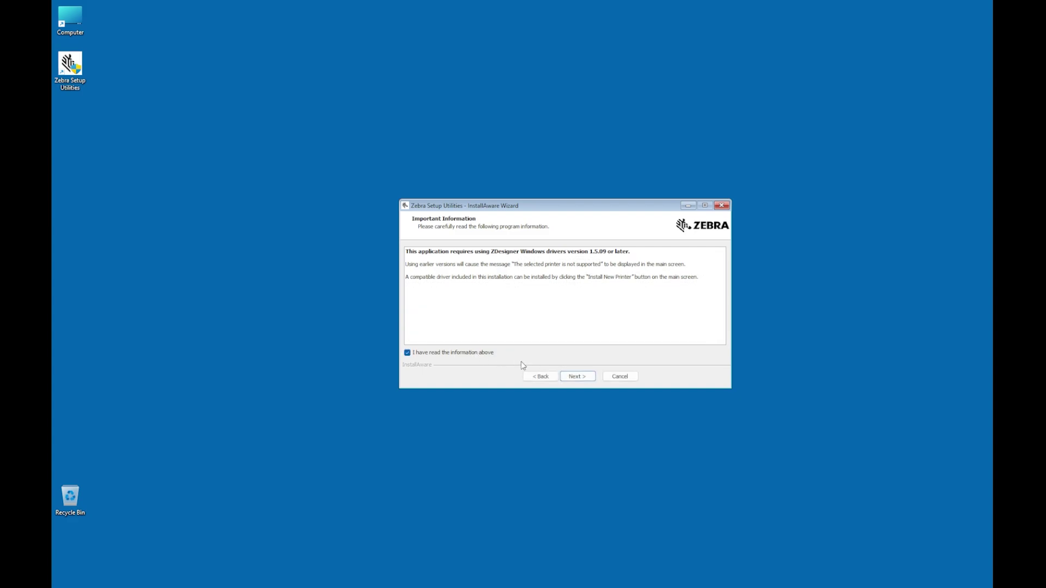
{"action": "left_click", "coordinate": [572, 378]}
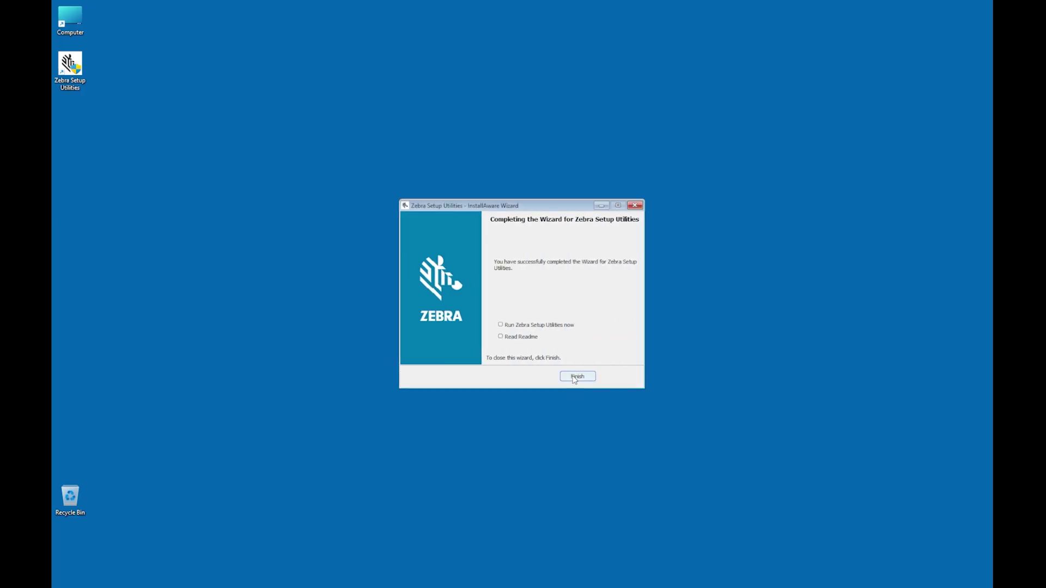
{"action": "left_click", "coordinate": [576, 376]}
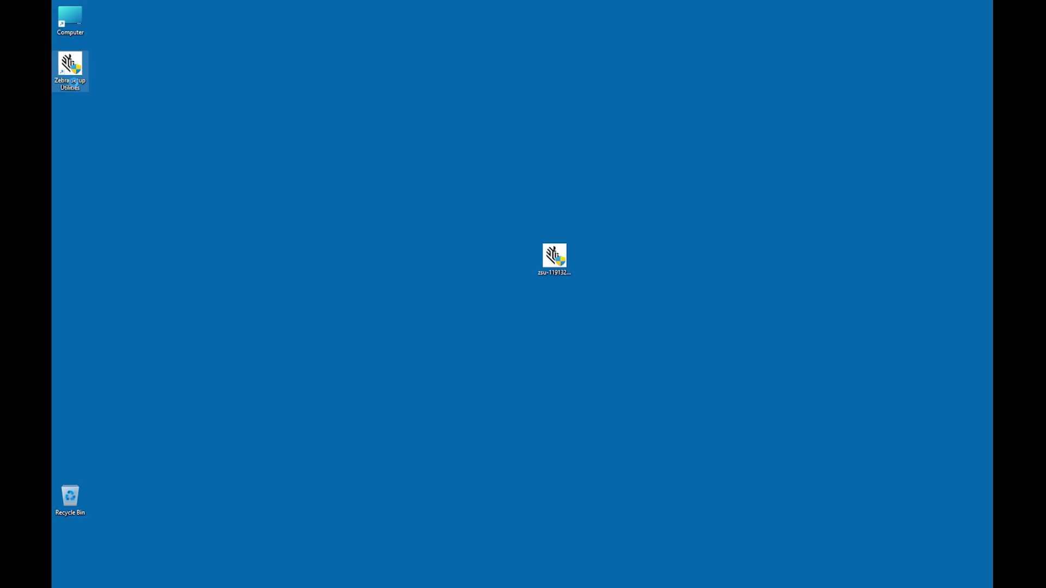
Launch Zebra Setup Utilities as administrator and preload drivers for a USB-connected printer
{"action": "right_click", "coordinate": [75, 86]}
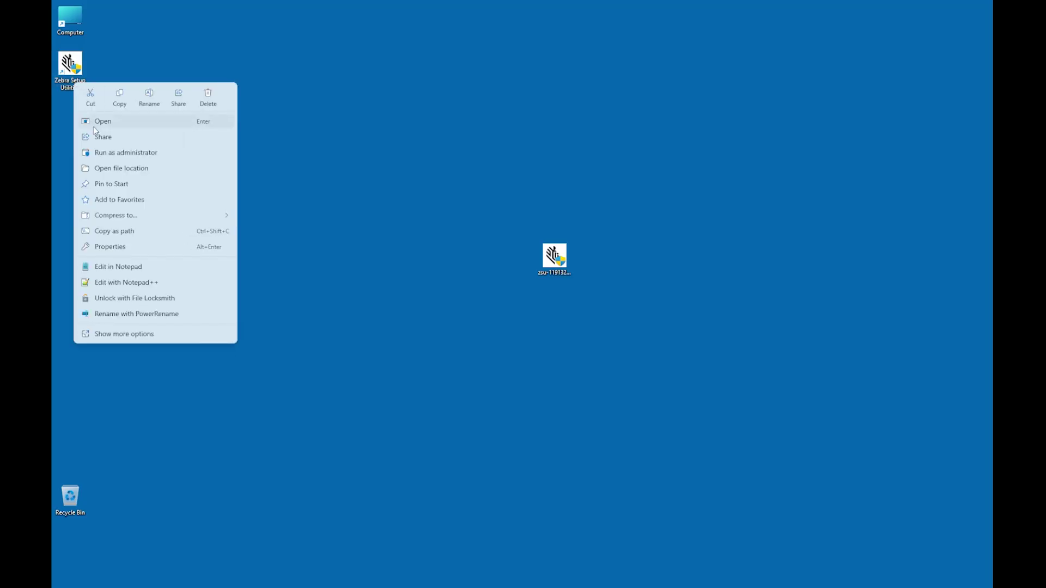
{"action": "left_click", "coordinate": [134, 154]}
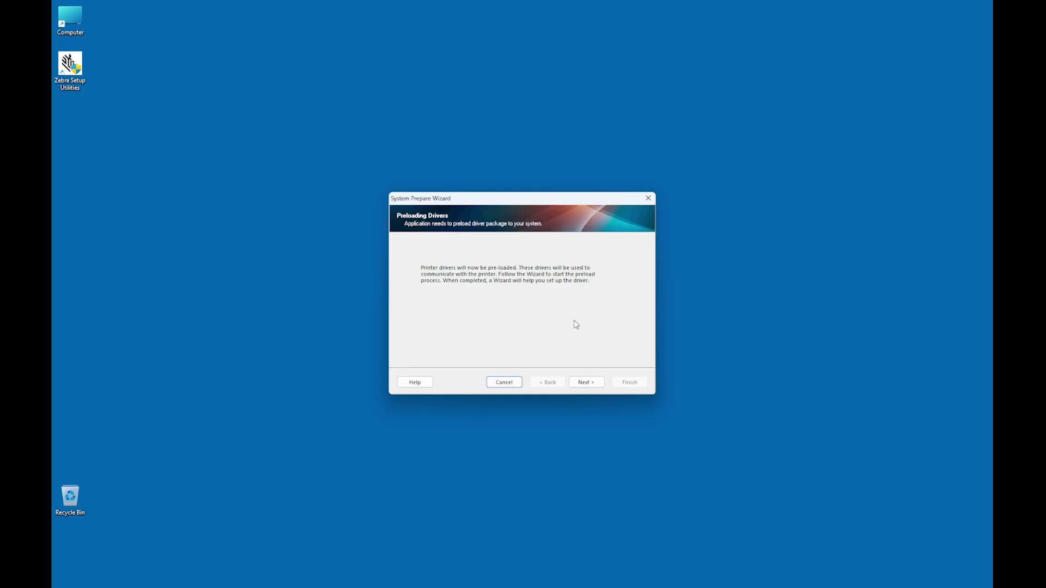
{"action": "left_click", "coordinate": [587, 384]}
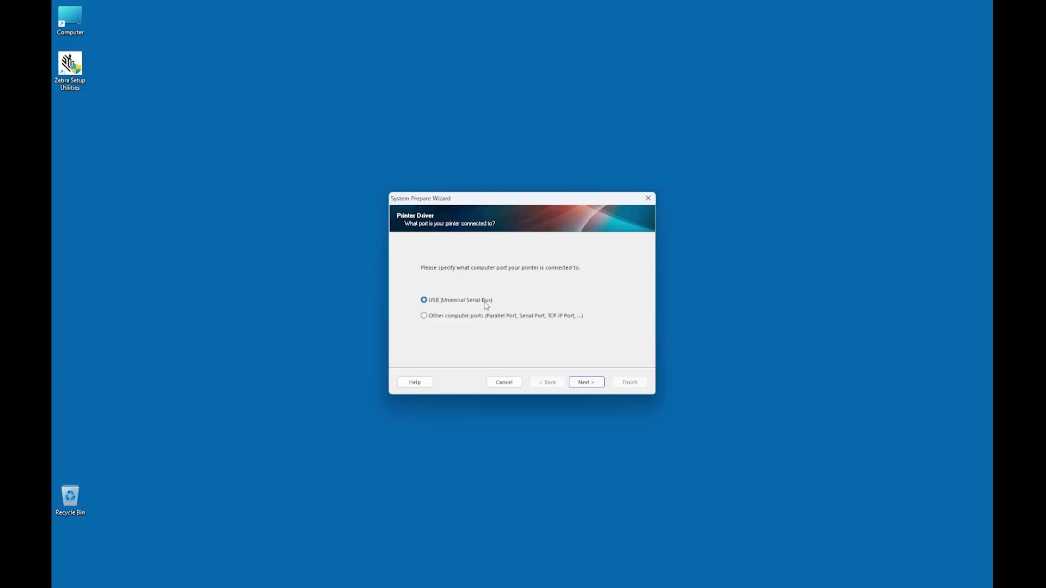
{"action": "left_click", "coordinate": [586, 382]}
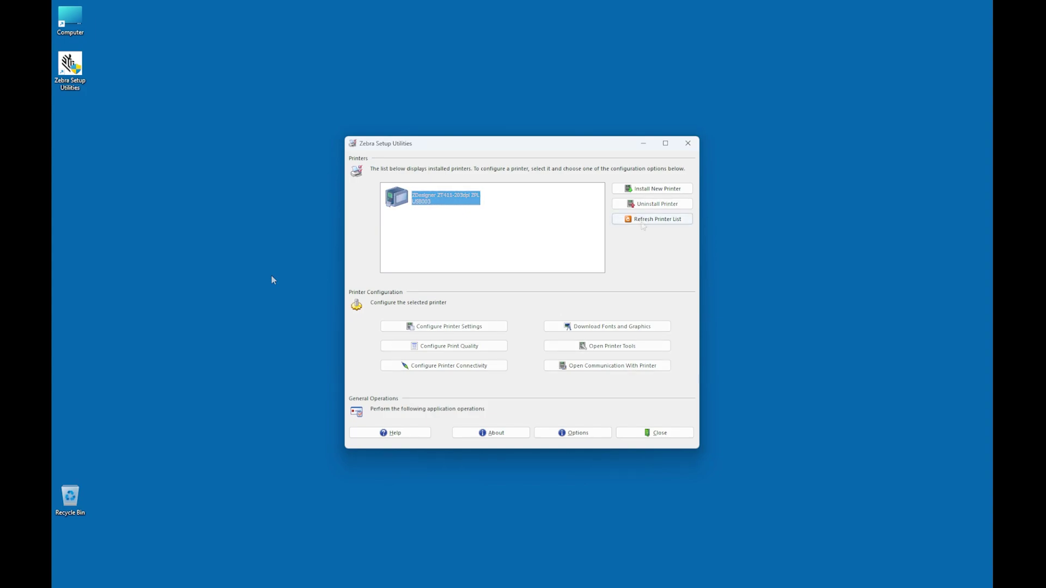
Refresh the printer list to show the ZD611, then print a configuration label from the ZT411
{"action": "left_click", "coordinate": [643, 224]}
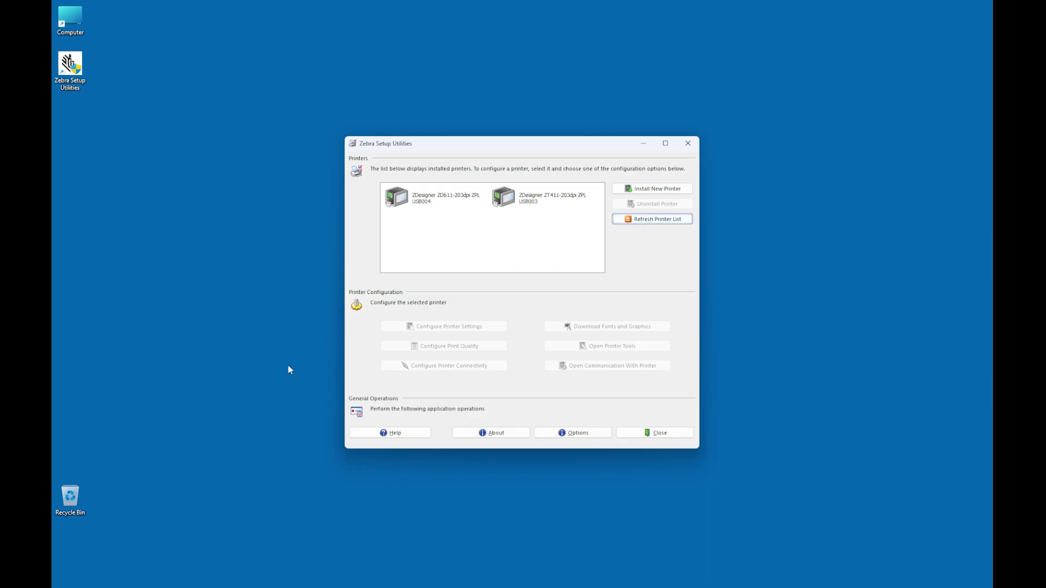
{"action": "left_click", "coordinate": [324, 338]}
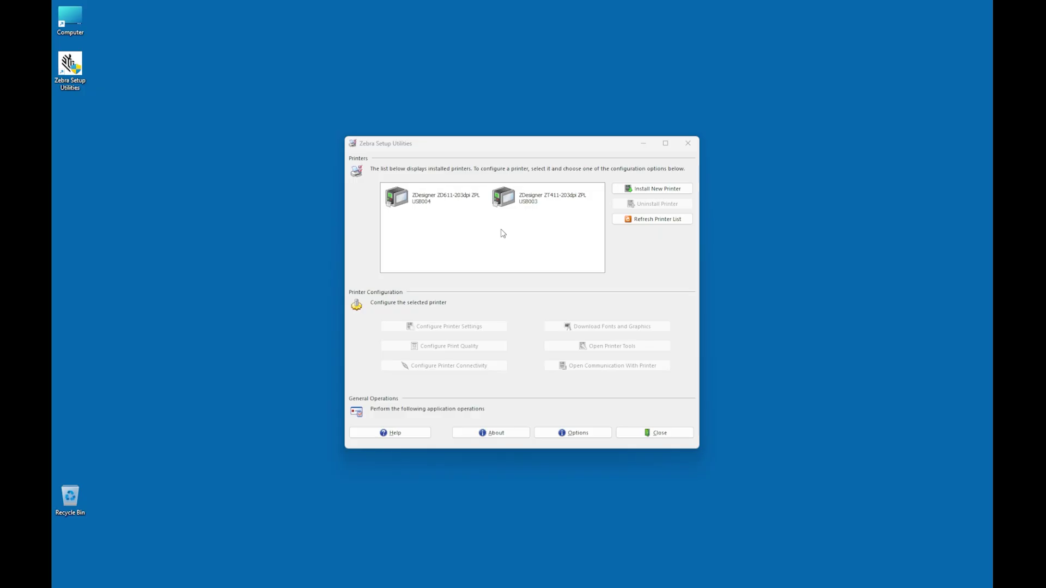
{"action": "left_click", "coordinate": [562, 199]}
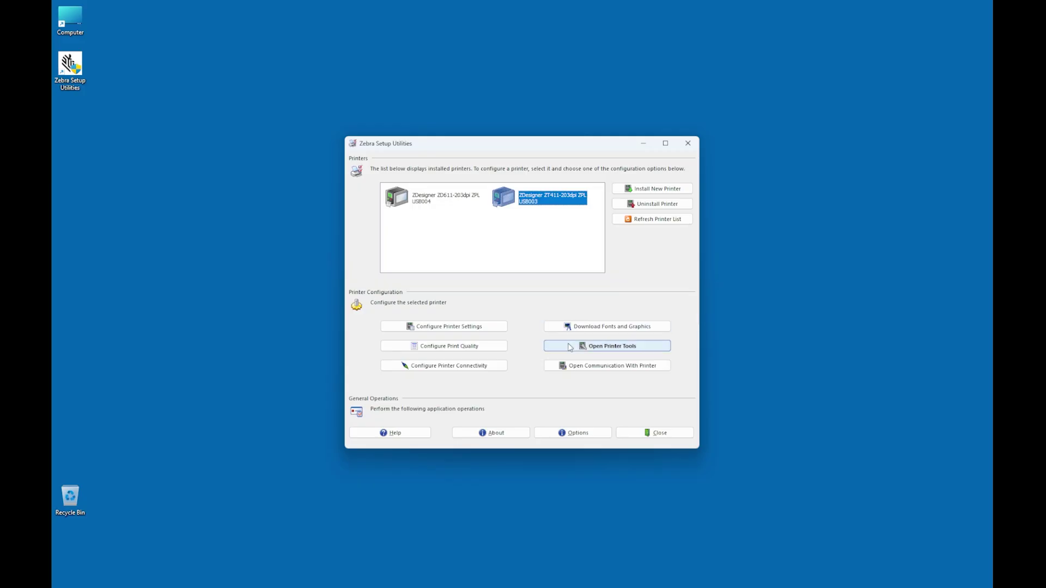
{"action": "left_click", "coordinate": [575, 353]}
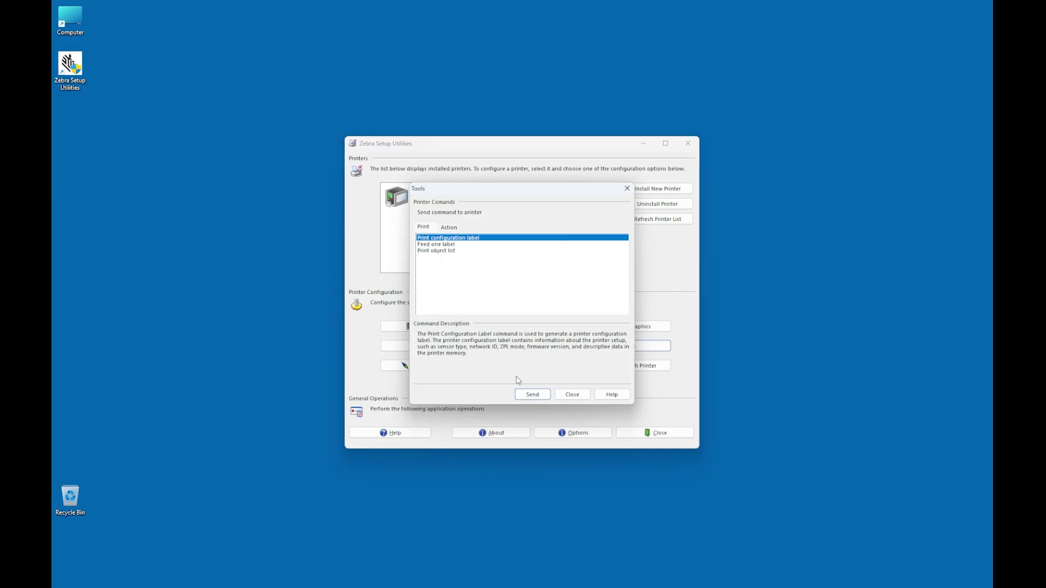
{"action": "left_click", "coordinate": [524, 399]}
{"action": "left_click", "coordinate": [588, 396]}
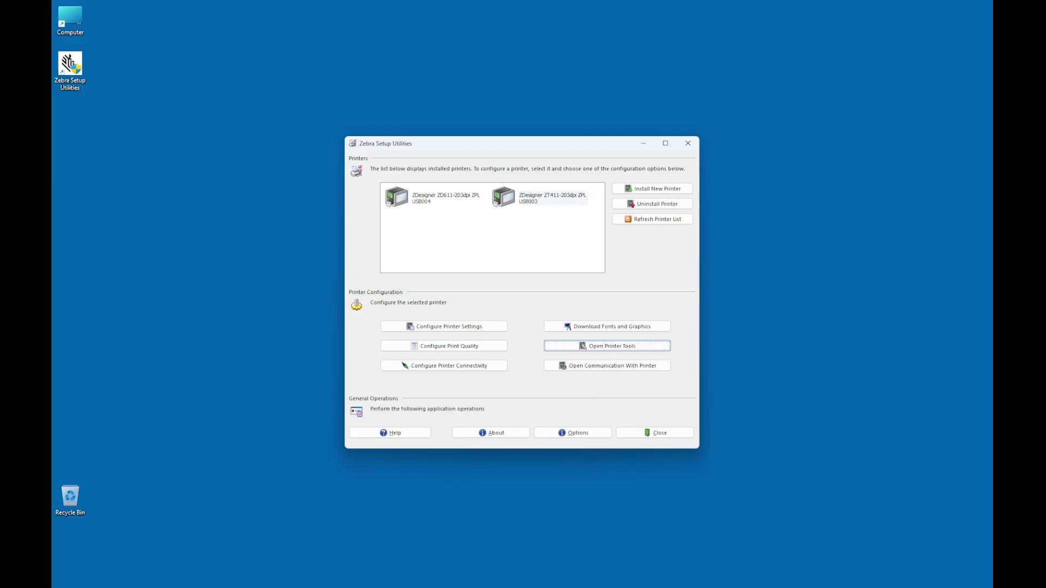
{"action": "key", "text": "Tab"}
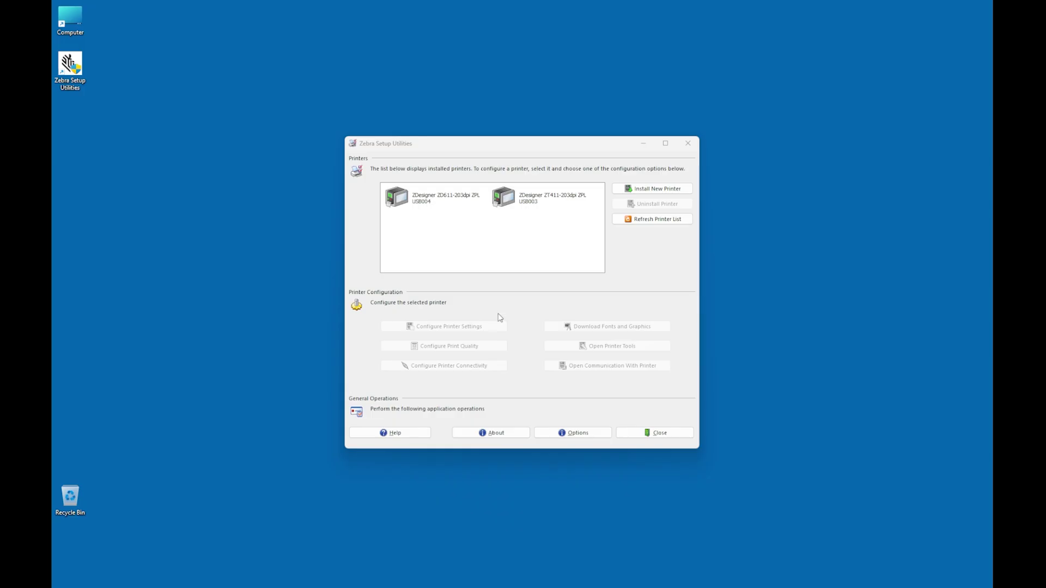
Start wired connectivity setup for the ZT411 using an Internal Print Server
{"action": "left_click", "coordinate": [530, 202]}
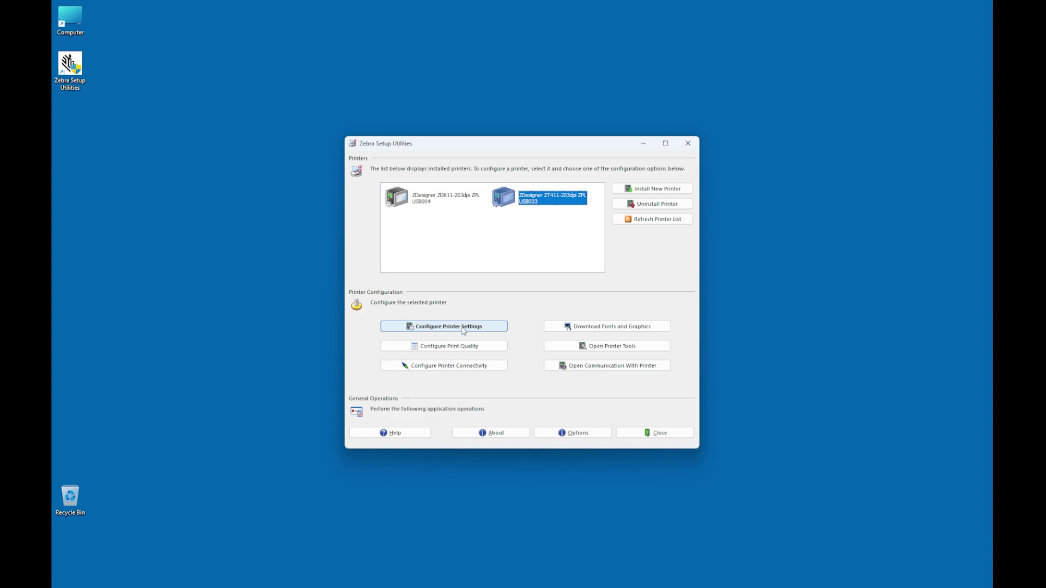
{"action": "left_click", "coordinate": [446, 368]}
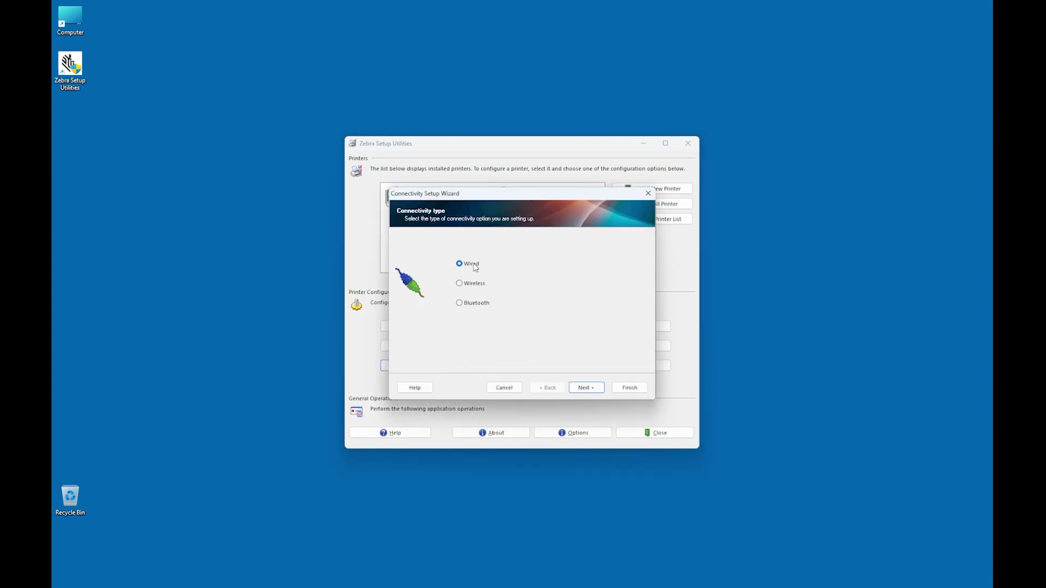
{"action": "left_click", "coordinate": [583, 393]}
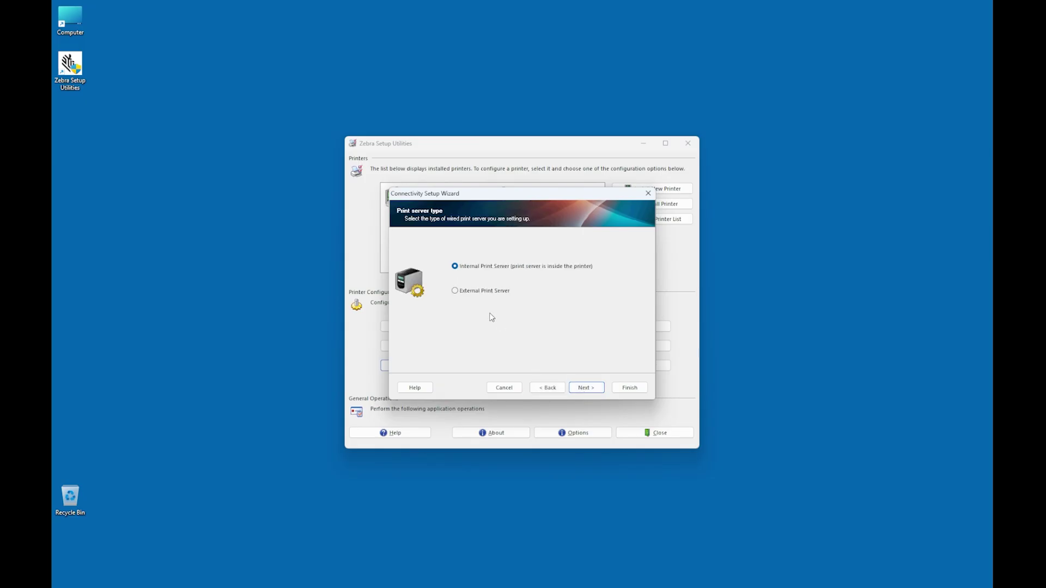
{"action": "left_click", "coordinate": [473, 296]}
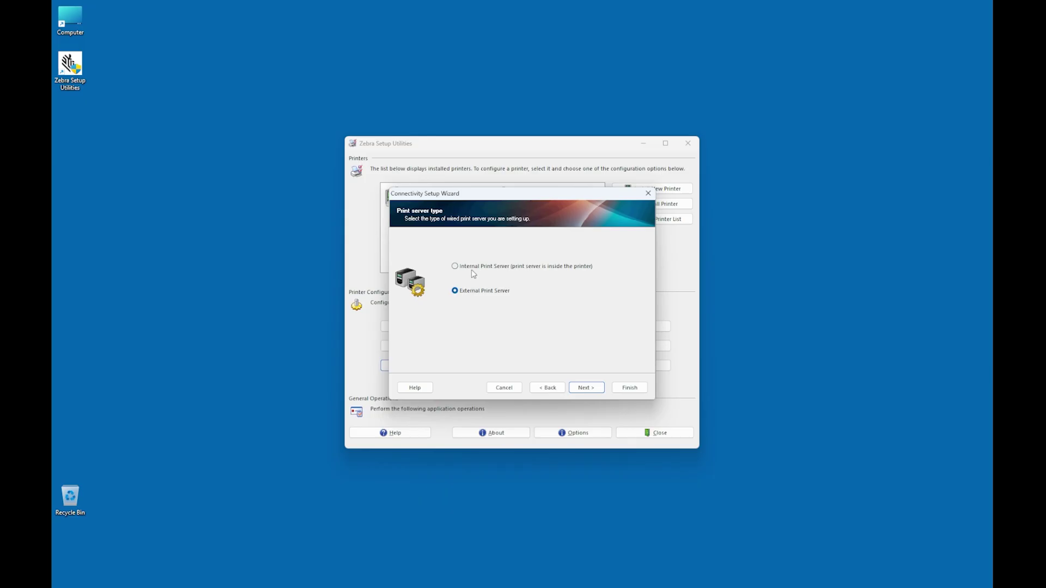
{"action": "left_click", "coordinate": [472, 271]}
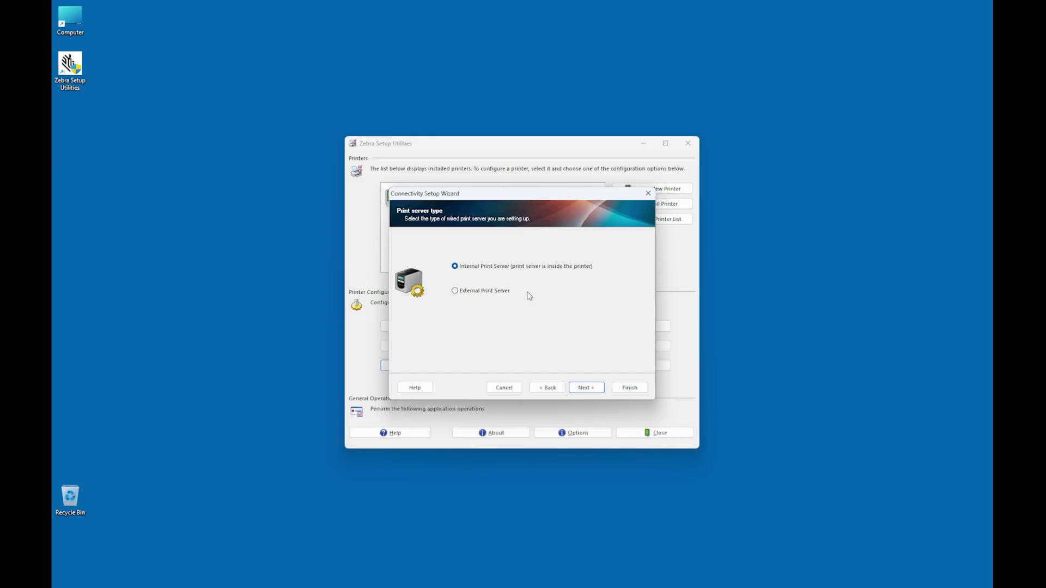
{"action": "left_click", "coordinate": [586, 389]}
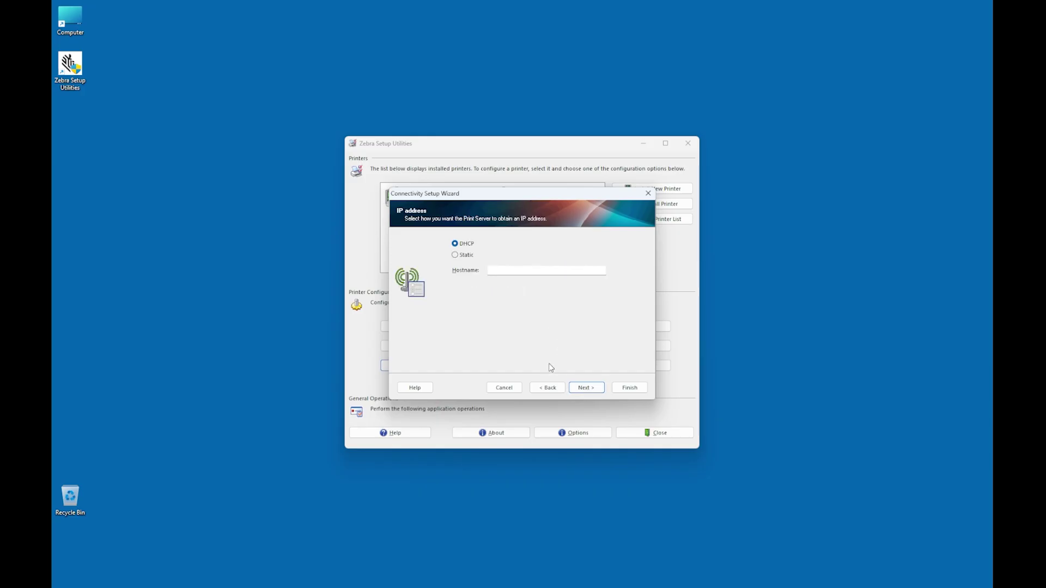
Keep DHCP addressing, review the command stream, and send it to the printer
{"action": "left_click", "coordinate": [455, 255]}
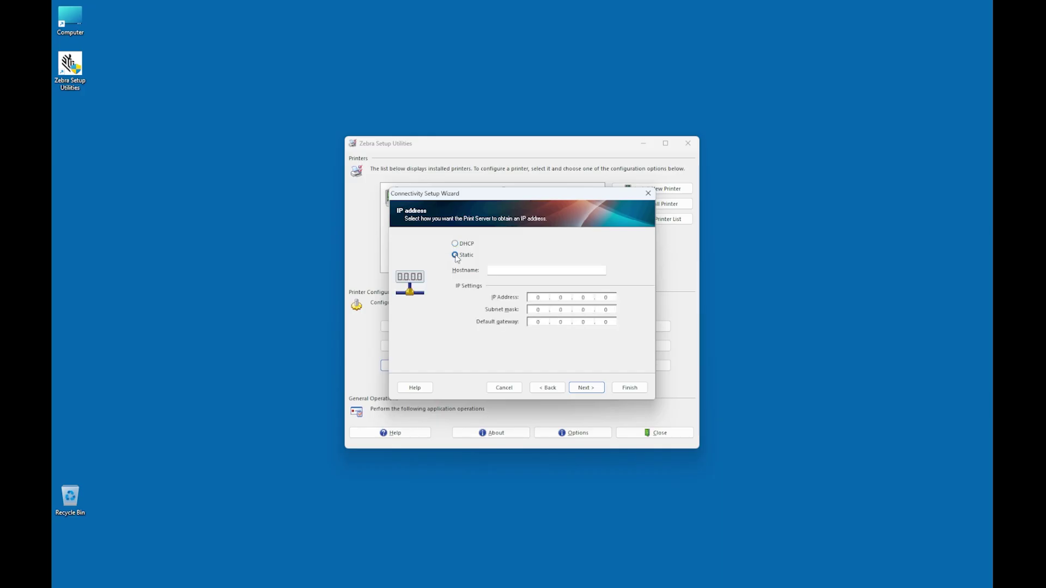
{"action": "left_click", "coordinate": [455, 244]}
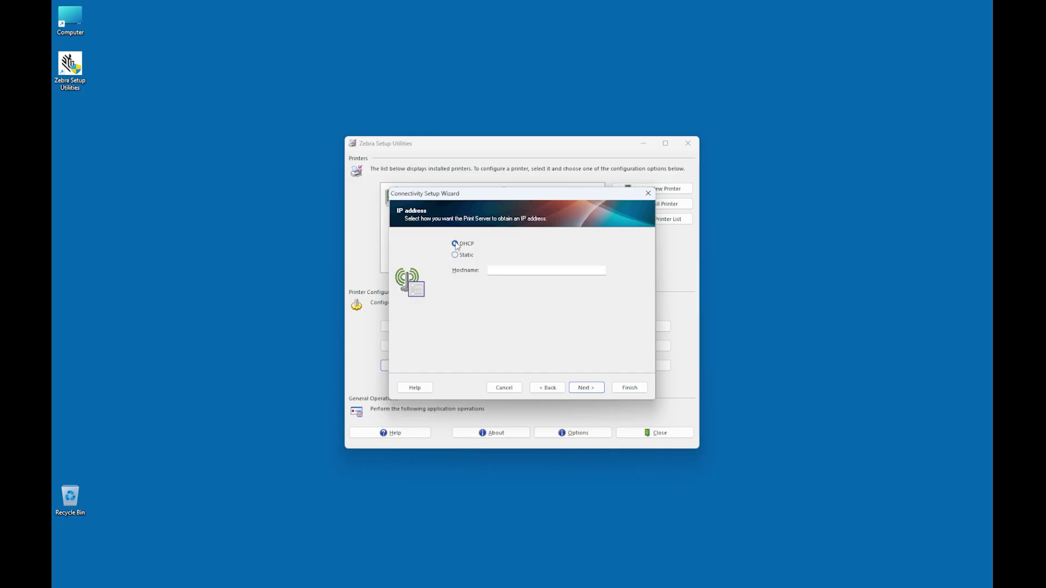
{"action": "left_click", "coordinate": [583, 387]}
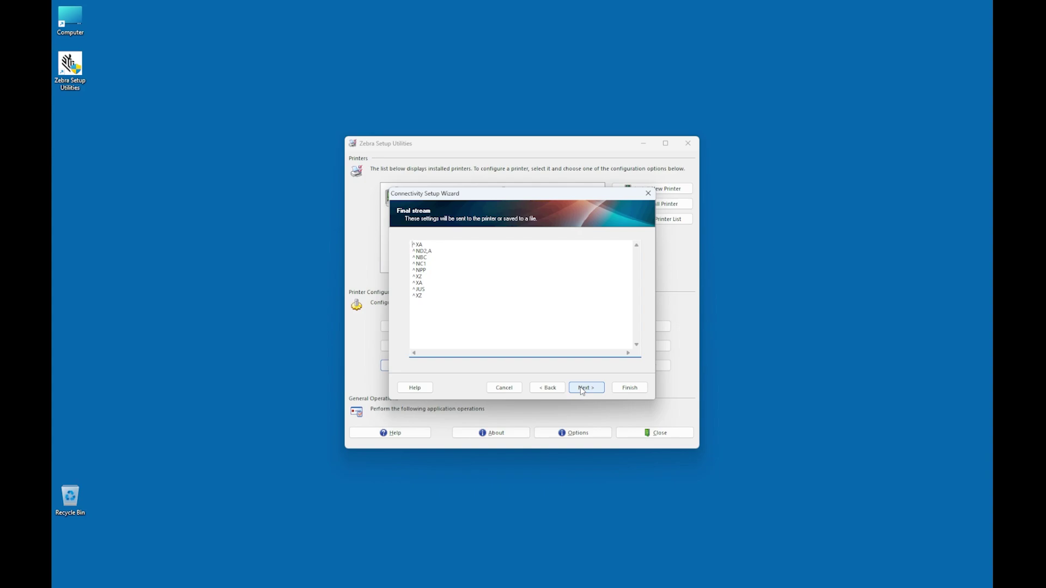
{"action": "left_click", "coordinate": [582, 388]}
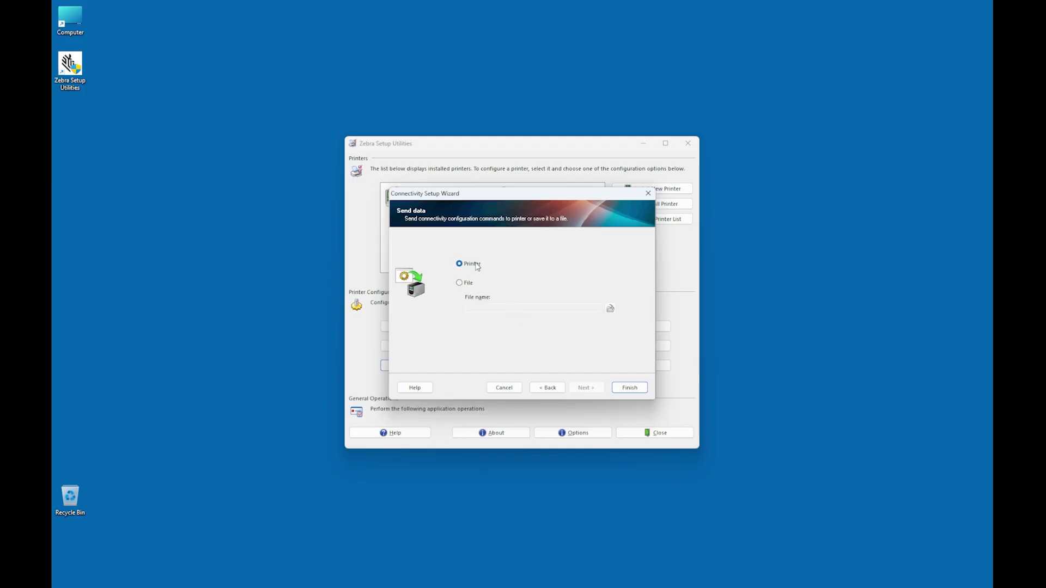
{"action": "left_click", "coordinate": [621, 388]}
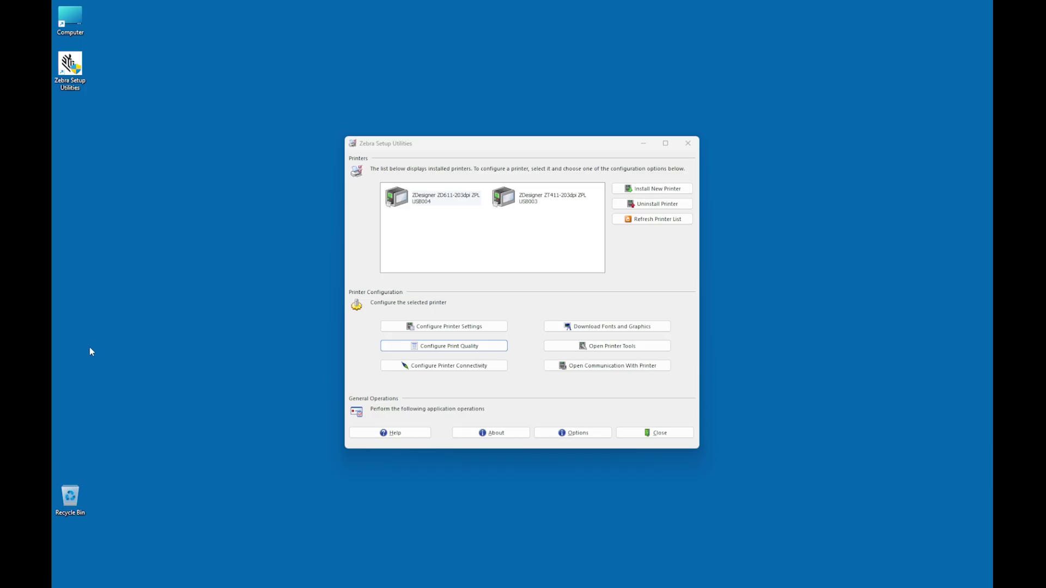
Set up wireless connectivity for the ZD611 with DHCP, reaching Wireless Radio Settings
{"action": "left_click", "coordinate": [437, 199]}
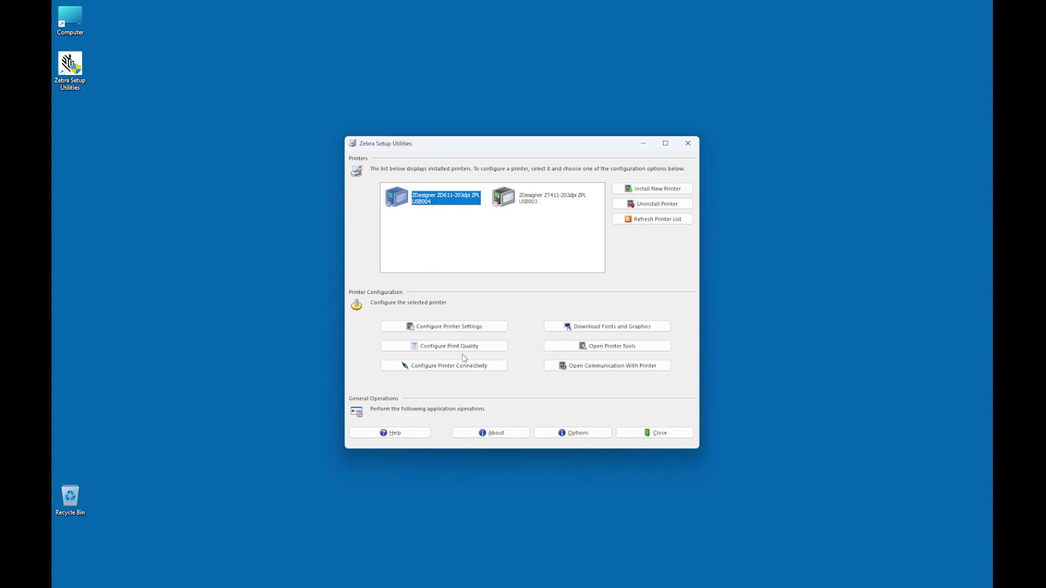
{"action": "left_click", "coordinate": [474, 367]}
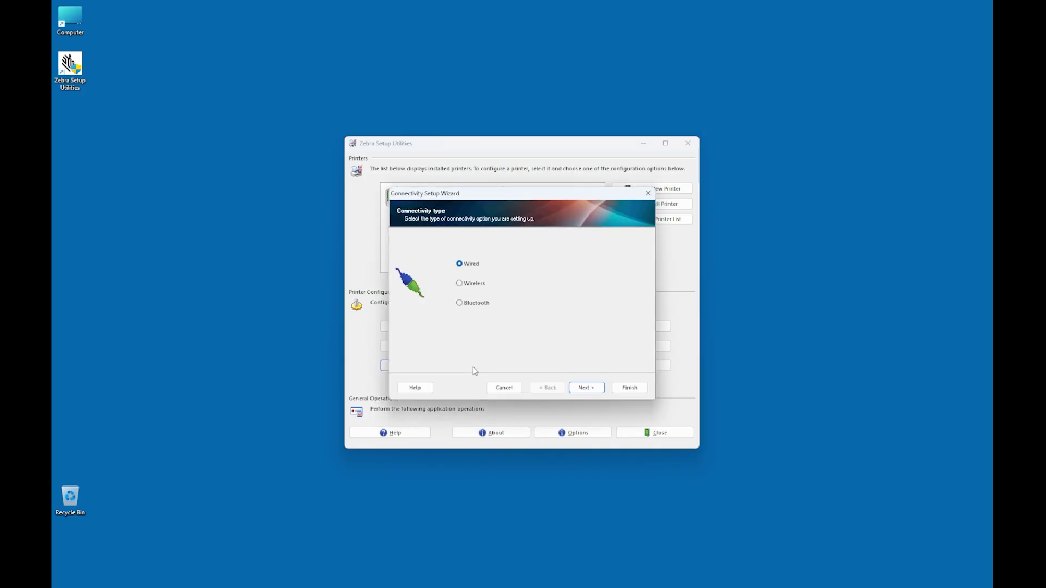
{"action": "left_click", "coordinate": [475, 283]}
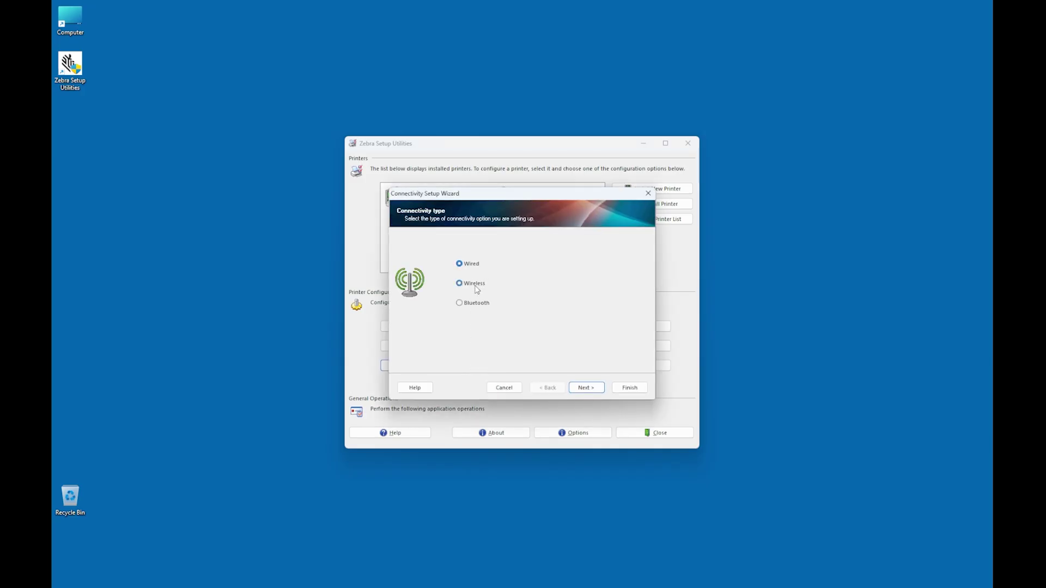
{"action": "left_click", "coordinate": [586, 388]}
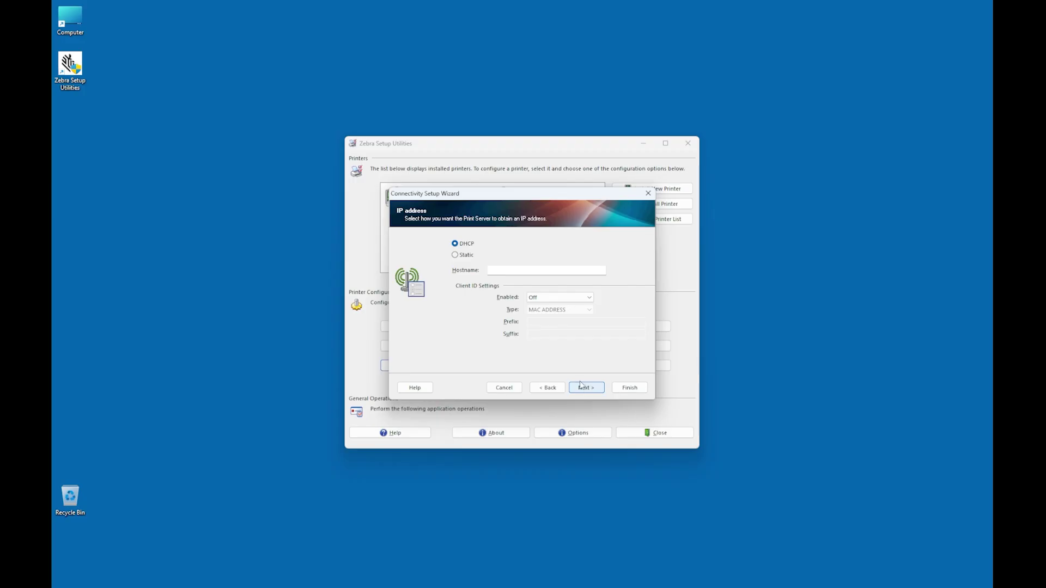
{"action": "left_click", "coordinate": [454, 255]}
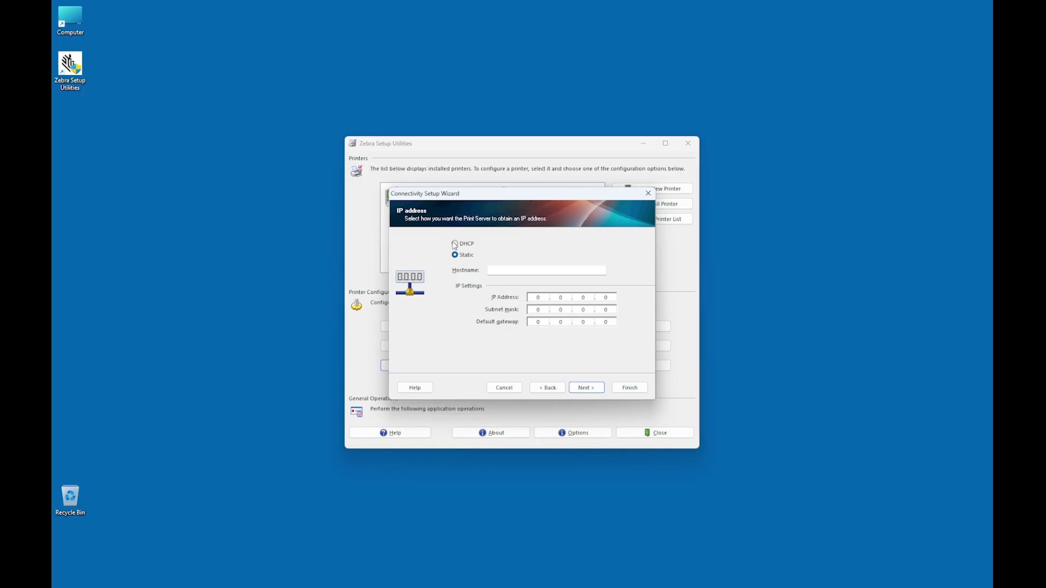
{"action": "left_click", "coordinate": [455, 244]}
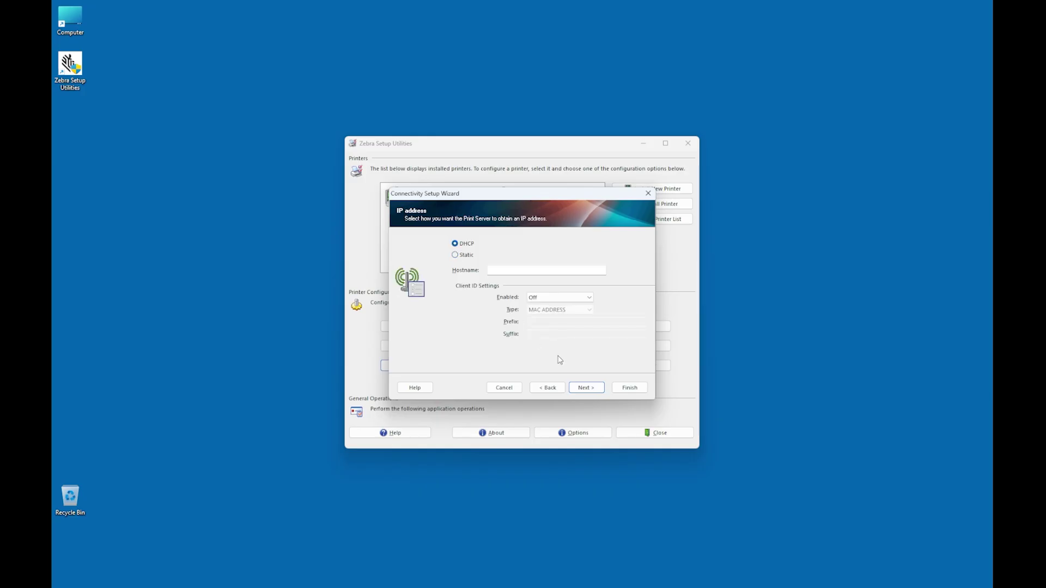
{"action": "left_click", "coordinate": [579, 388]}
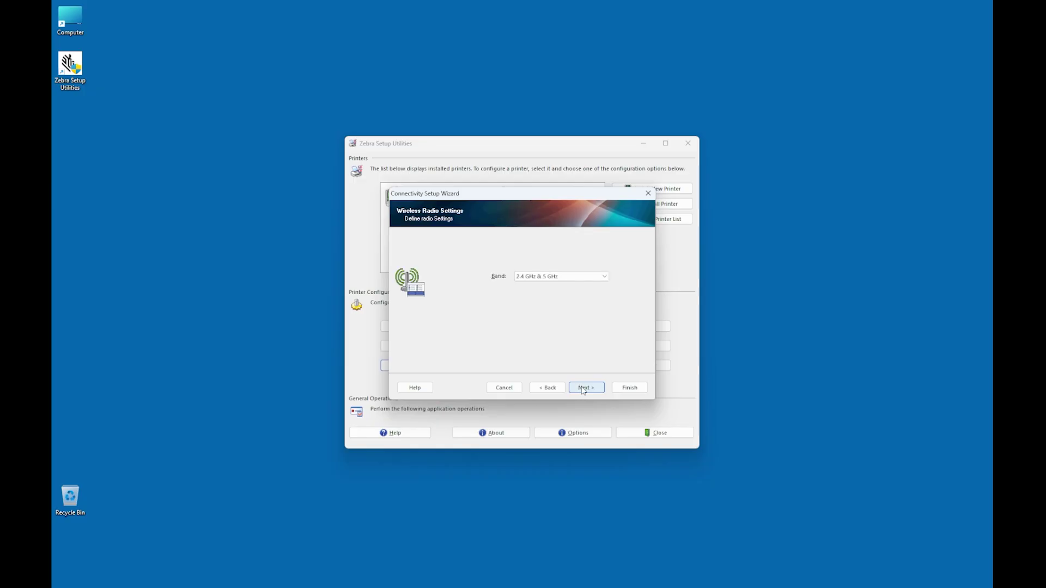
Keep the 2.4 GHz & 5 GHz band and default wireless pages, then send the stream to the printer
{"action": "left_click", "coordinate": [583, 390]}
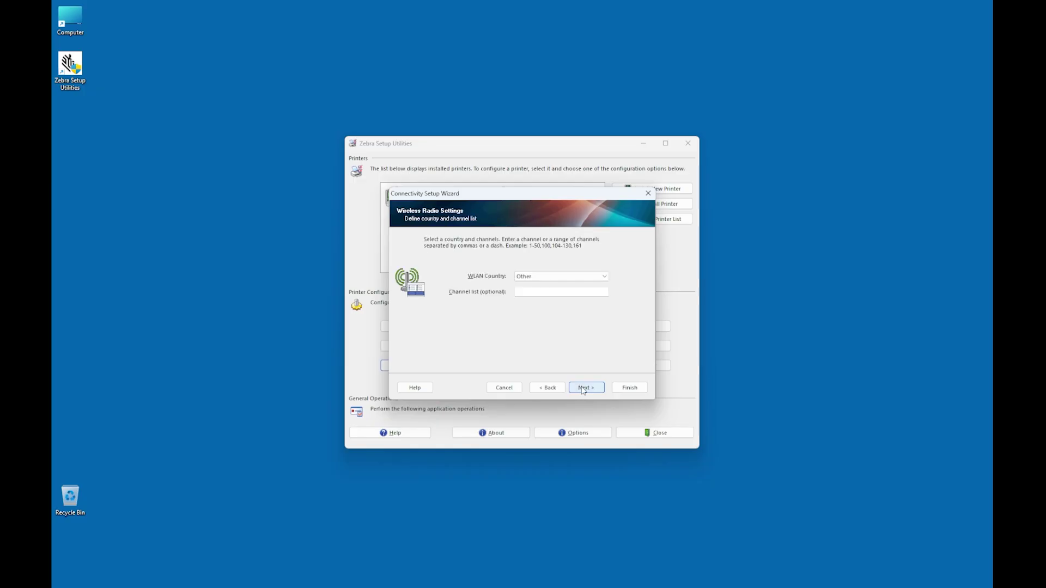
{"action": "left_click", "coordinate": [583, 390]}
{"action": "left_click", "coordinate": [583, 390]}
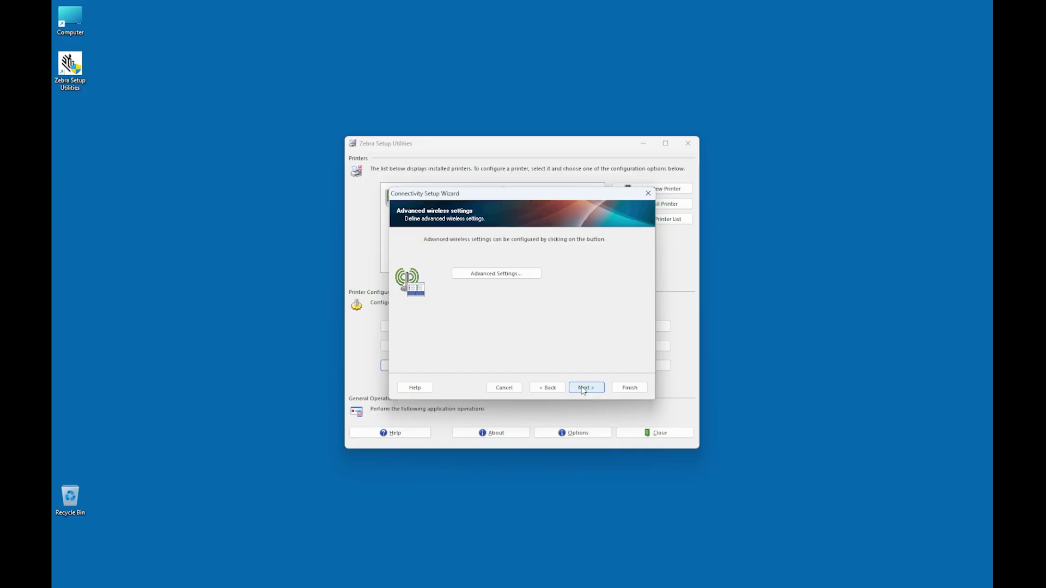
{"action": "left_click", "coordinate": [582, 390]}
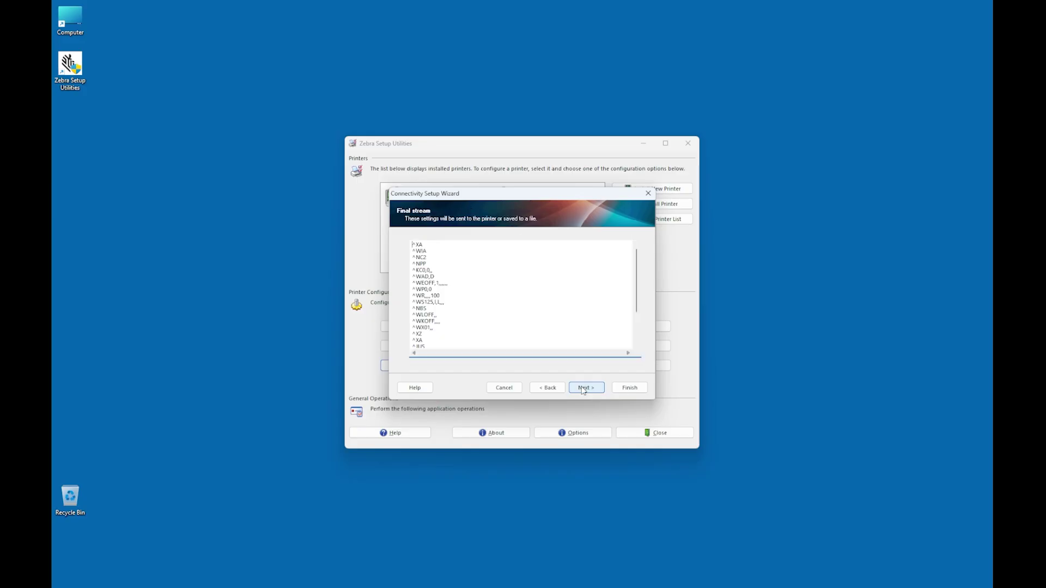
{"action": "scroll", "coordinate": [570, 330], "scroll_direction": "down", "scroll_amount": 3}
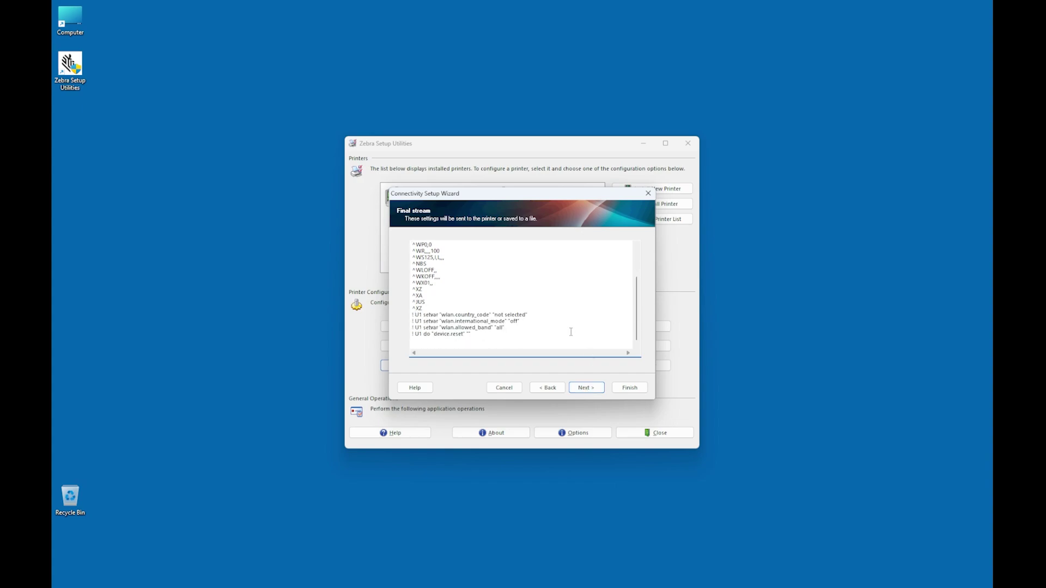
{"action": "scroll", "coordinate": [571, 331], "scroll_direction": "up", "scroll_amount": 3}
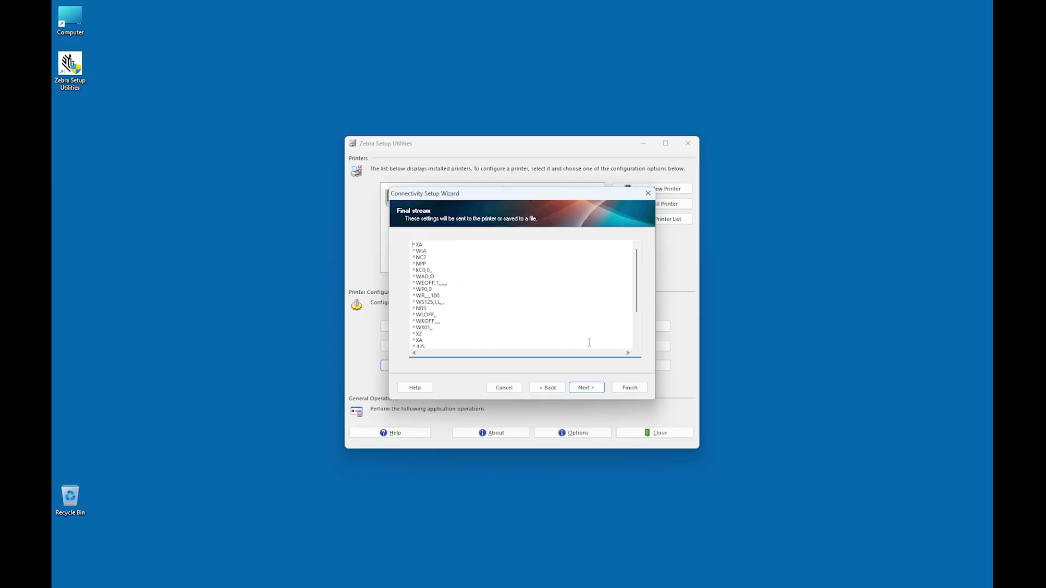
{"action": "left_click", "coordinate": [594, 388]}
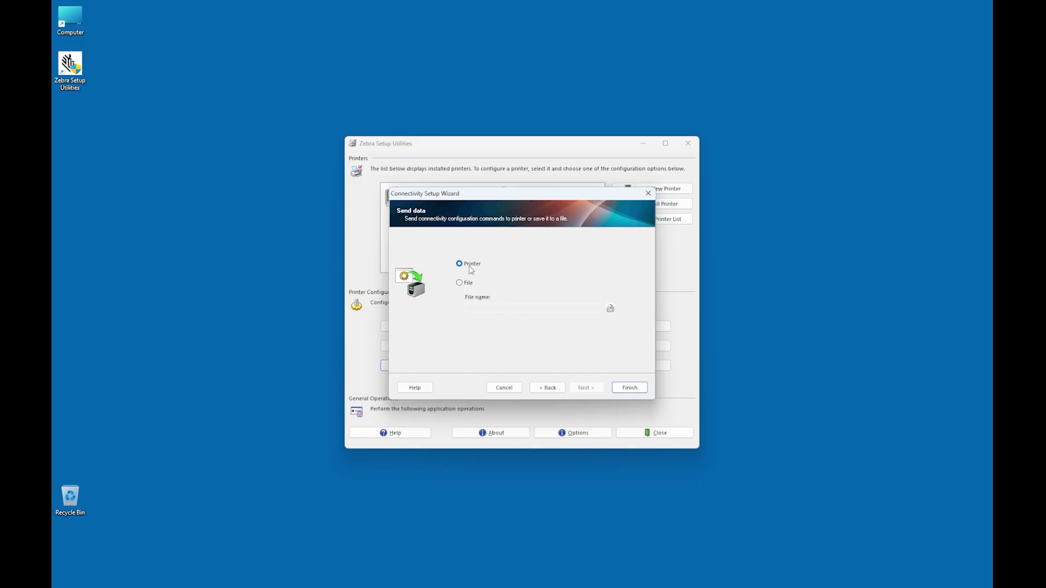
{"action": "left_click", "coordinate": [627, 388]}
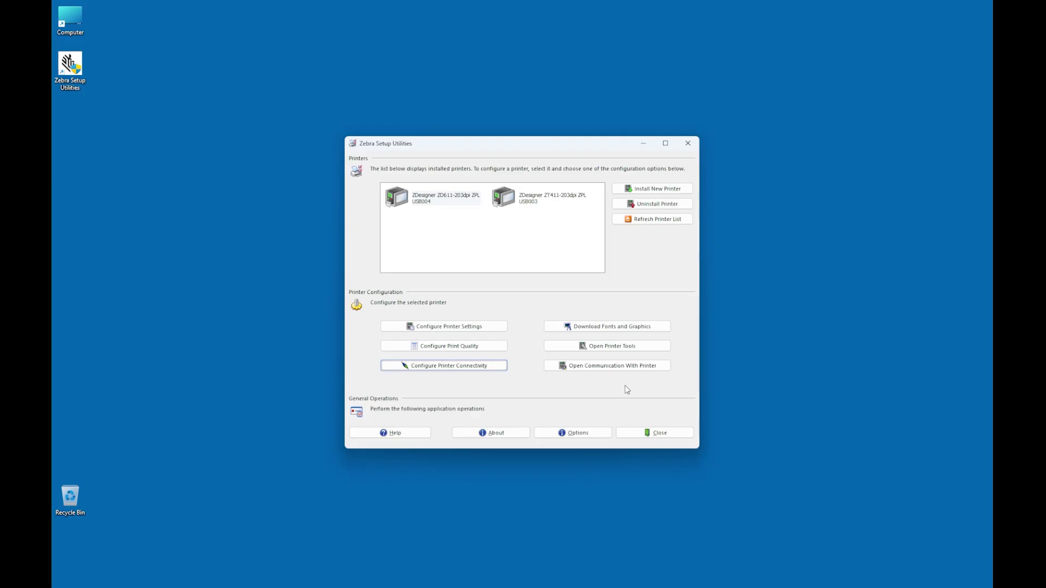